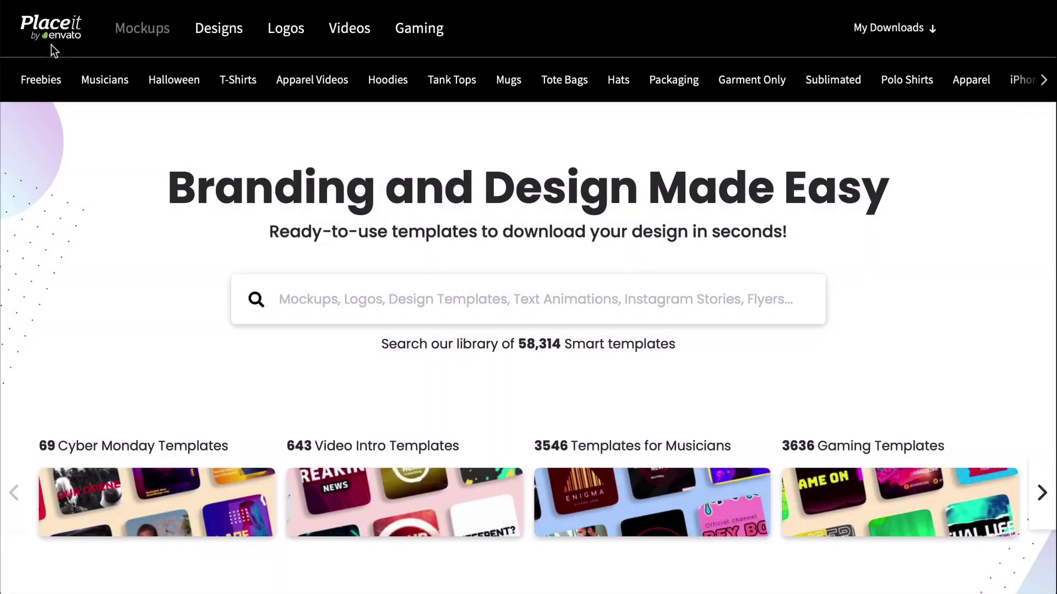
# Open the Gaming Vlogger Channel Banner Maker from Gaming YouTube Banners
pyautogui.click(420, 31)
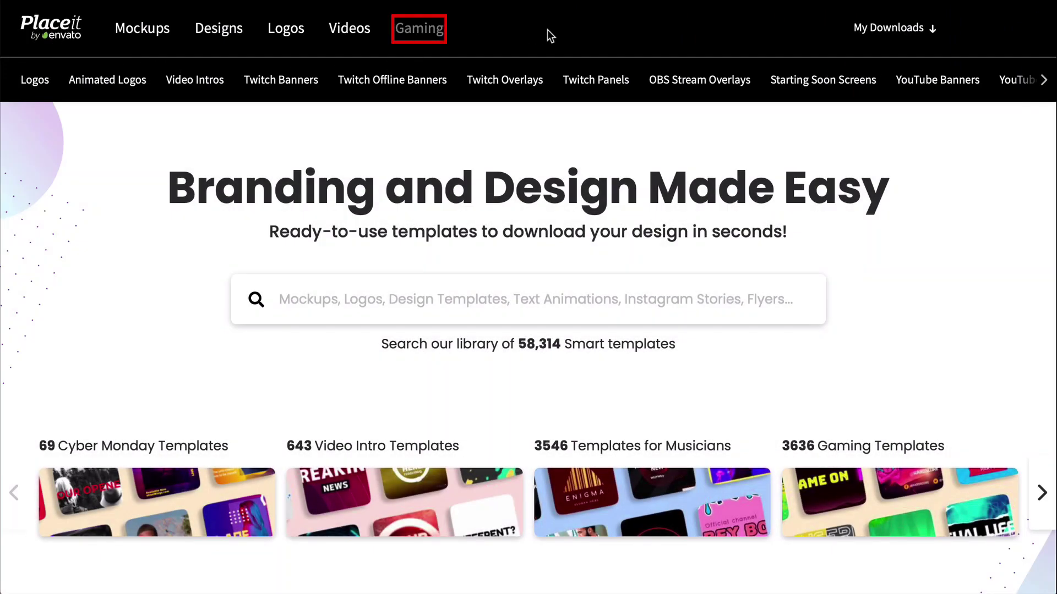
pyautogui.click(931, 87)
pyautogui.scroll(-3, 493, 512)
pyautogui.scroll(-2, 492, 512)
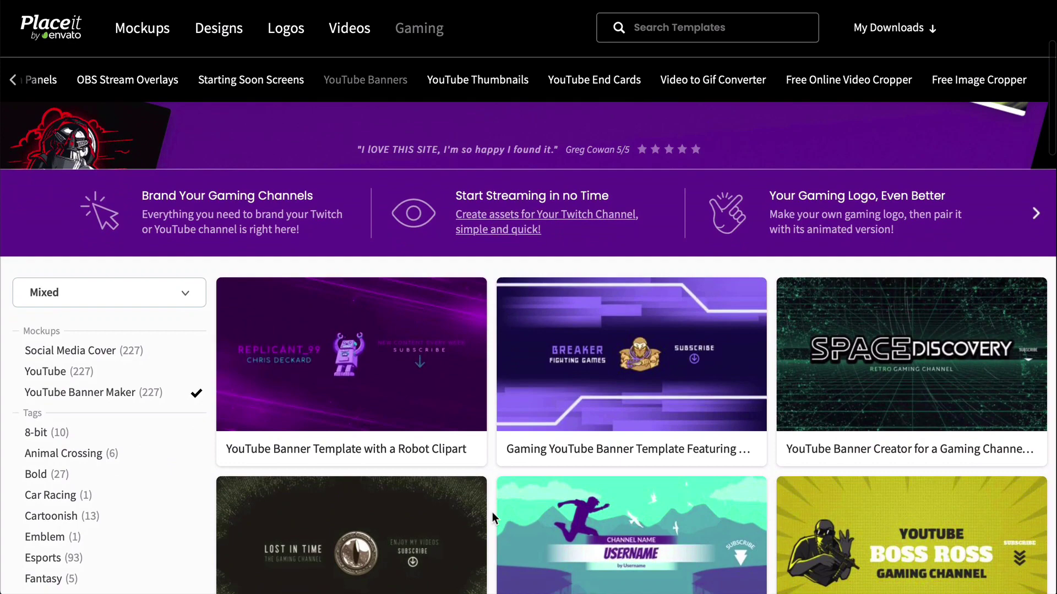
pyautogui.scroll(-2, 493, 512)
pyautogui.scroll(-1, 492, 511)
pyautogui.scroll(-1, 492, 512)
pyautogui.scroll(-1, 493, 511)
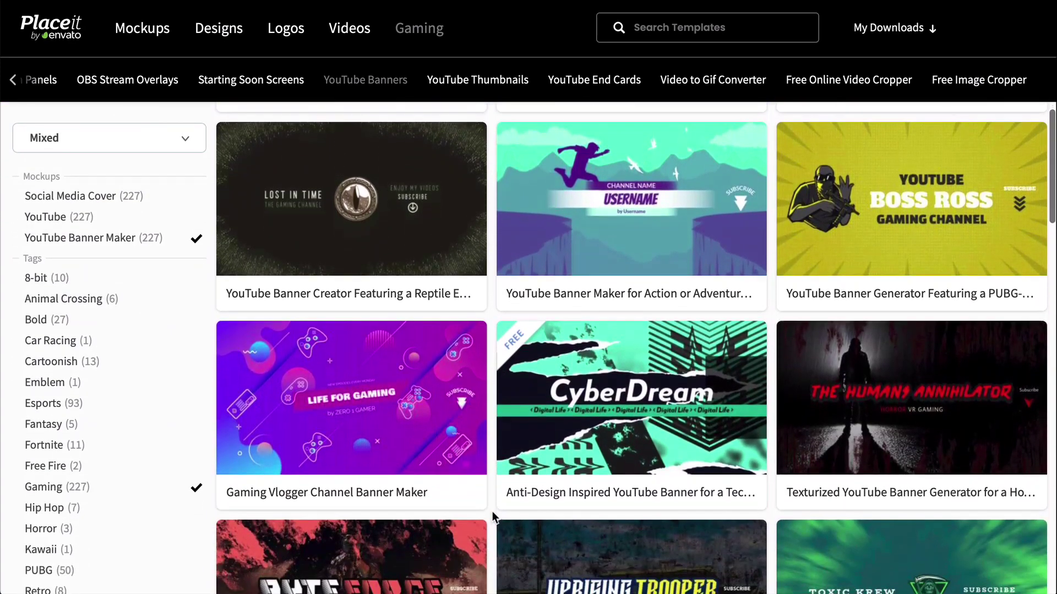
pyautogui.click(433, 436)
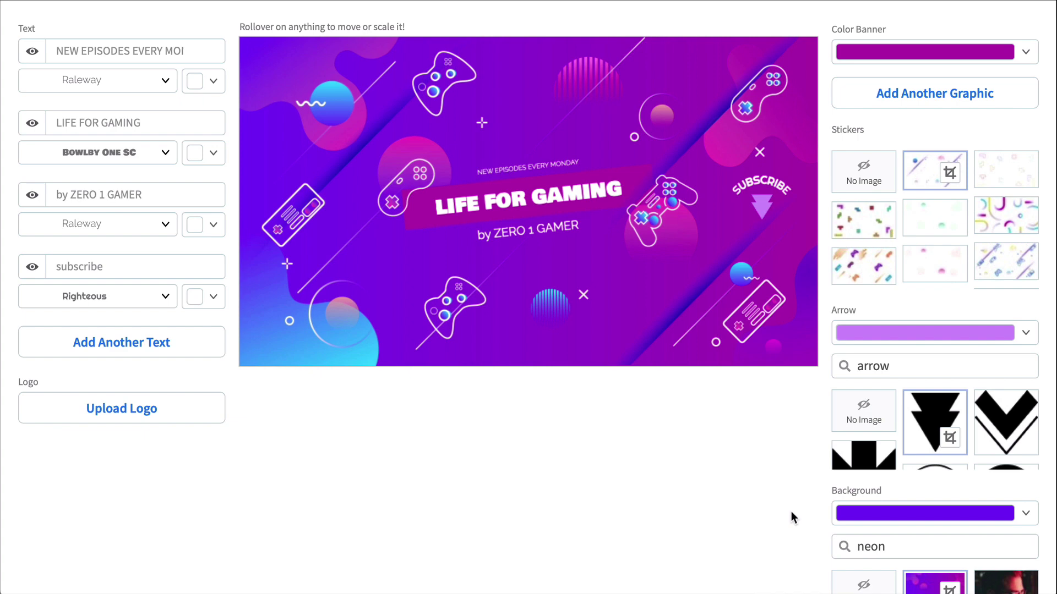
# Set the background to the neon night city street photo and fold the image list away
pyautogui.moveTo(933, 491)
pyautogui.click(1026, 492)
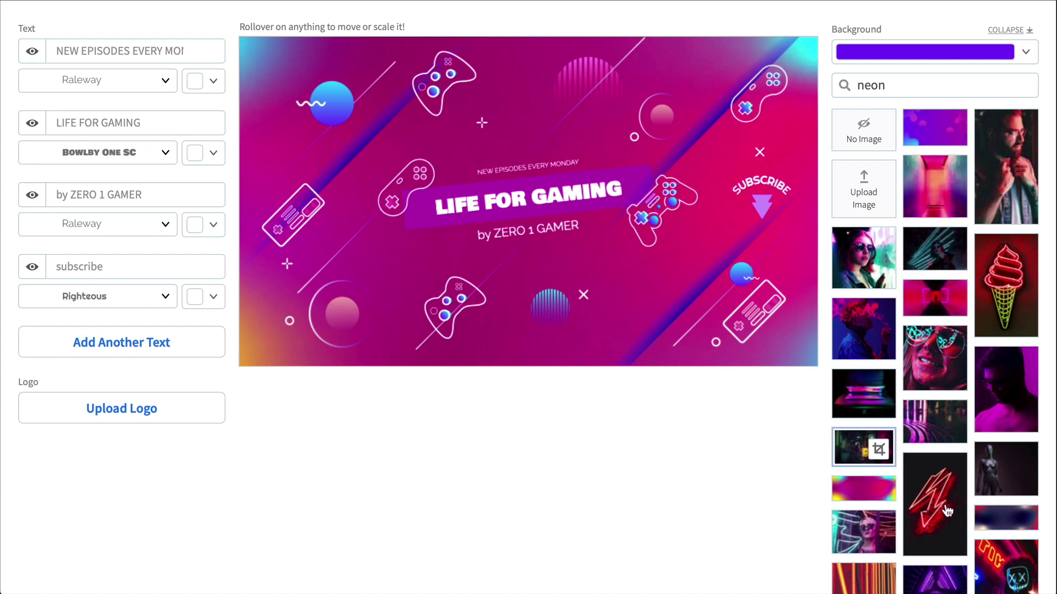
pyautogui.scroll(-10, 946, 510)
pyautogui.scroll(-3, 947, 510)
pyautogui.scroll(-3, 947, 511)
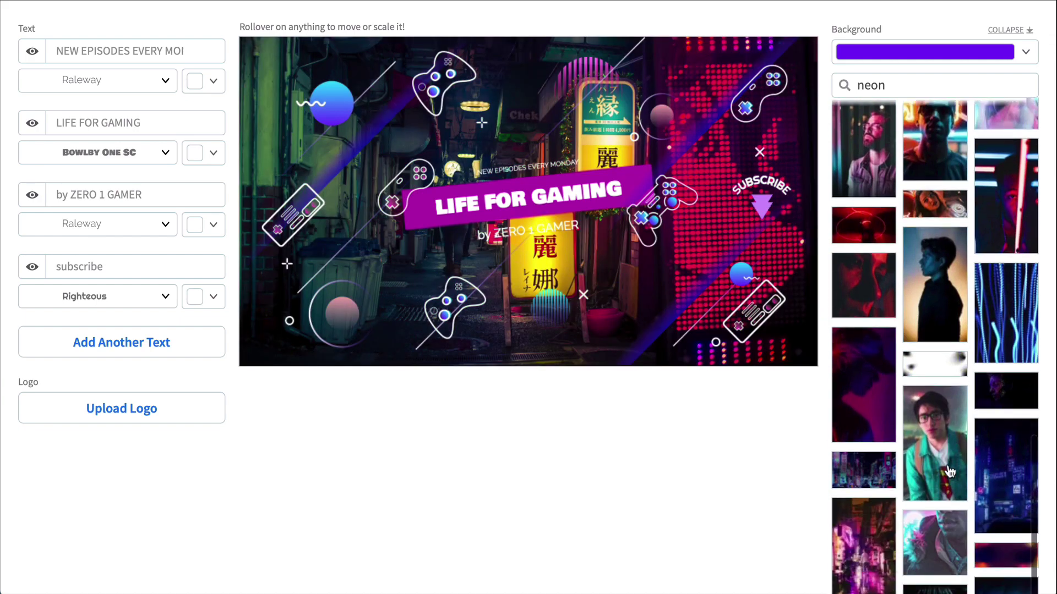
pyautogui.scroll(-3, 947, 510)
pyautogui.scroll(-3, 949, 509)
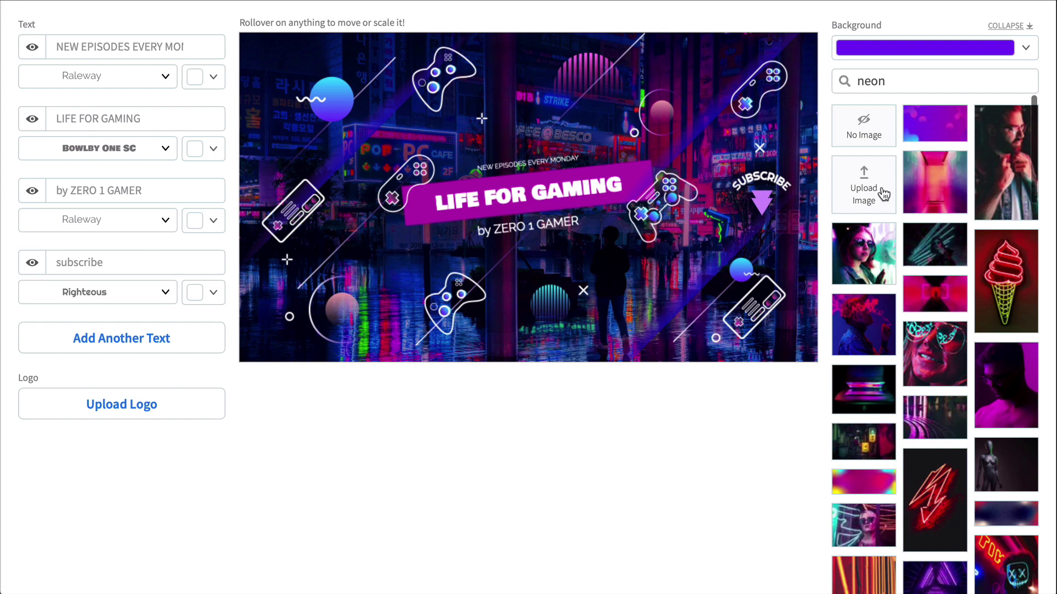
pyautogui.click(897, 79)
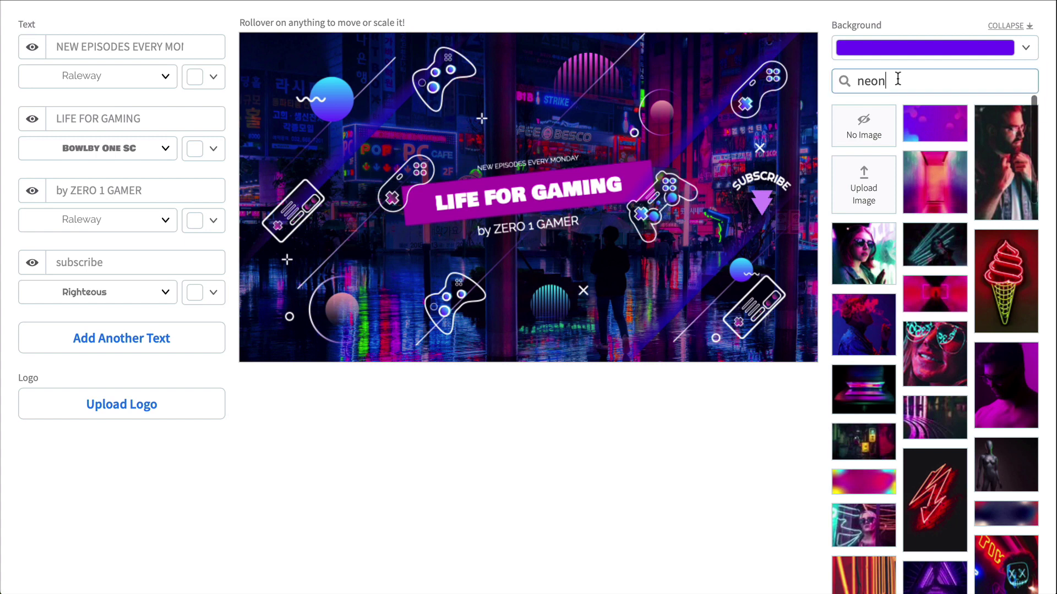
pyautogui.click(1030, 28)
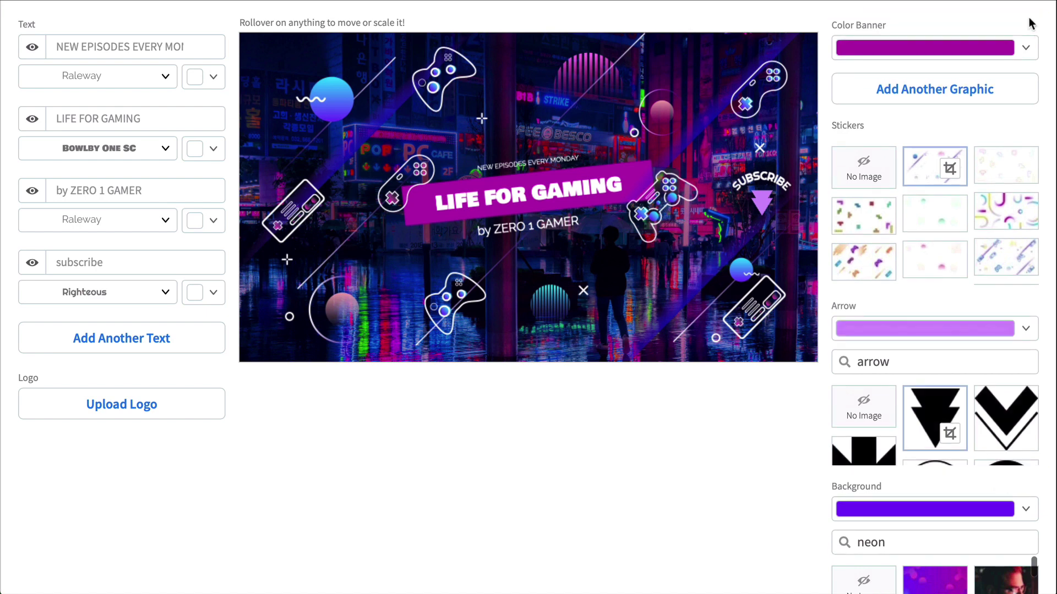
# Give the title color banner a light blue shade and close the palette
pyautogui.click(1025, 47)
pyautogui.click(940, 179)
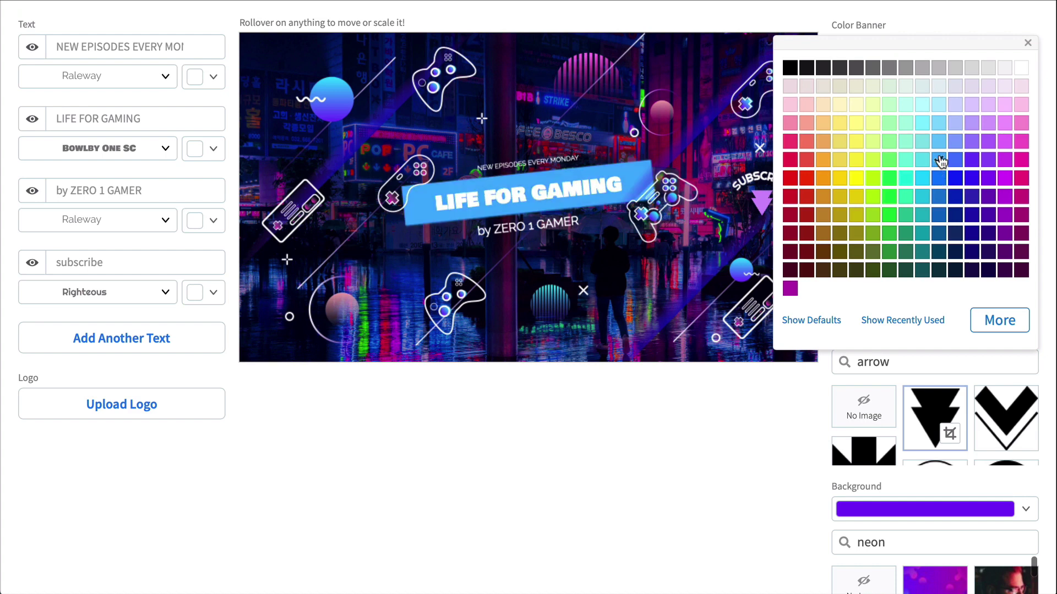
pyautogui.click(924, 182)
pyautogui.click(924, 205)
pyautogui.click(939, 166)
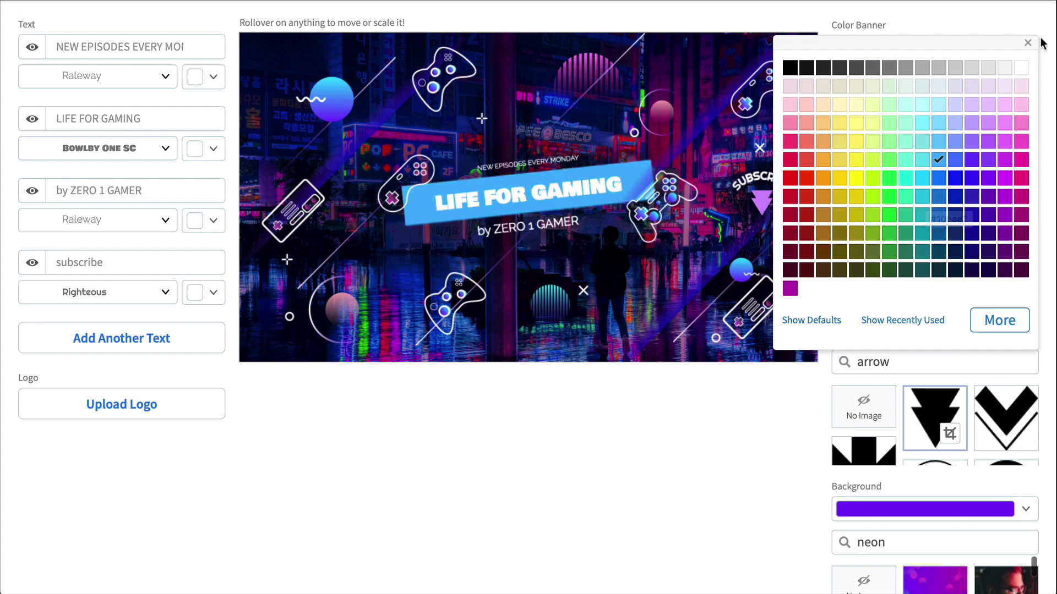
pyautogui.click(1027, 43)
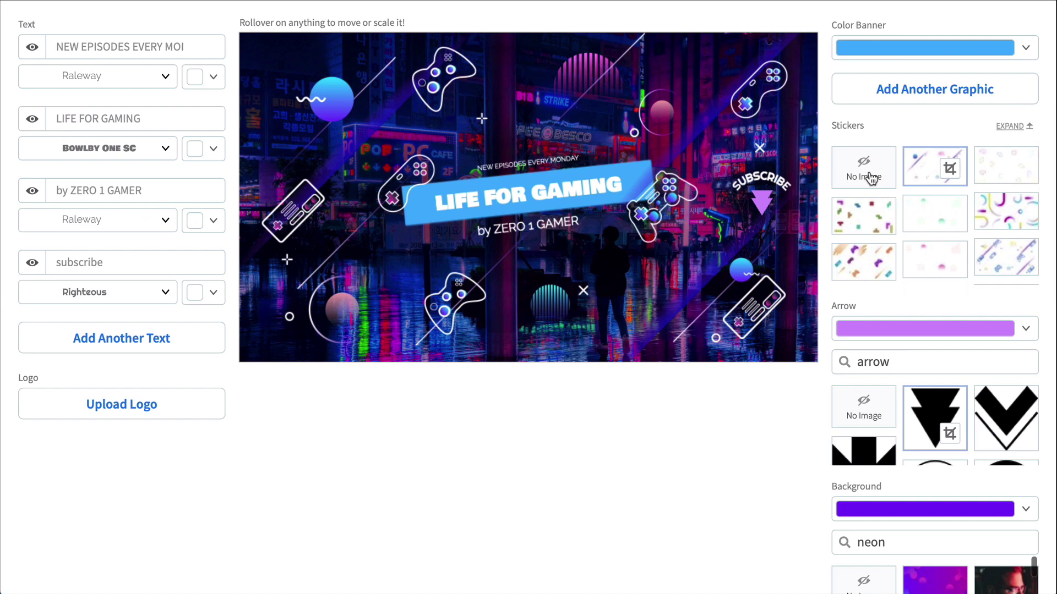
# Use curvy shape stickers instead of controllers, and make the subscribe arrow a yellow double chevron
pyautogui.click(864, 168)
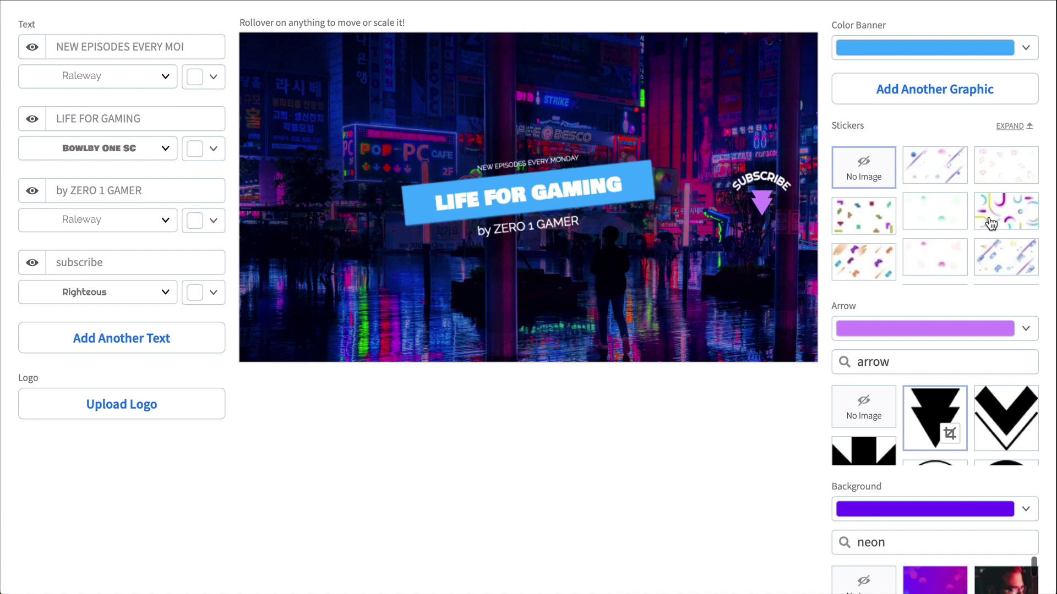
pyautogui.click(1007, 212)
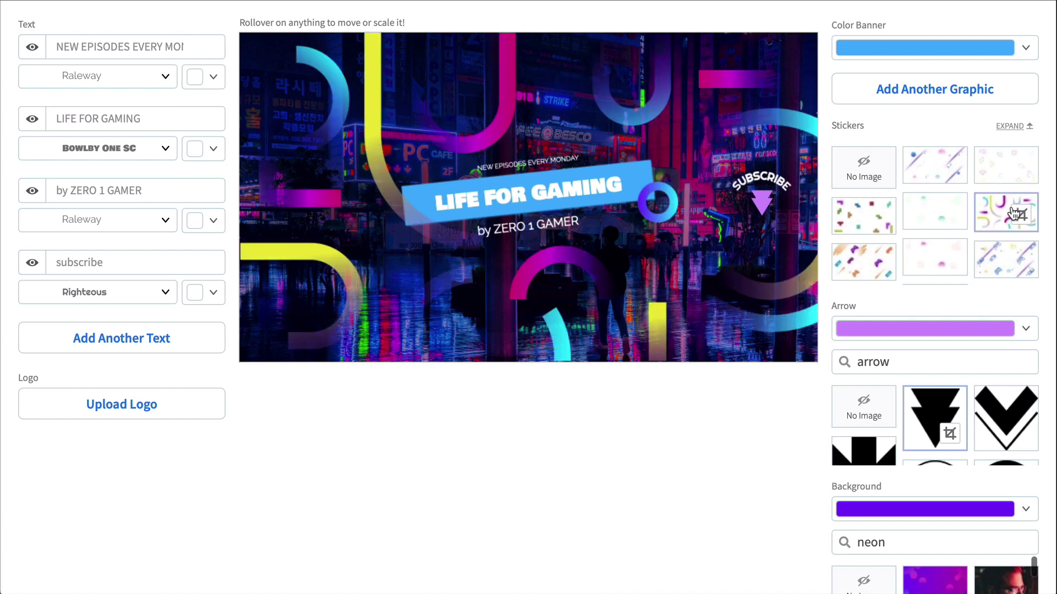
pyautogui.click(1025, 329)
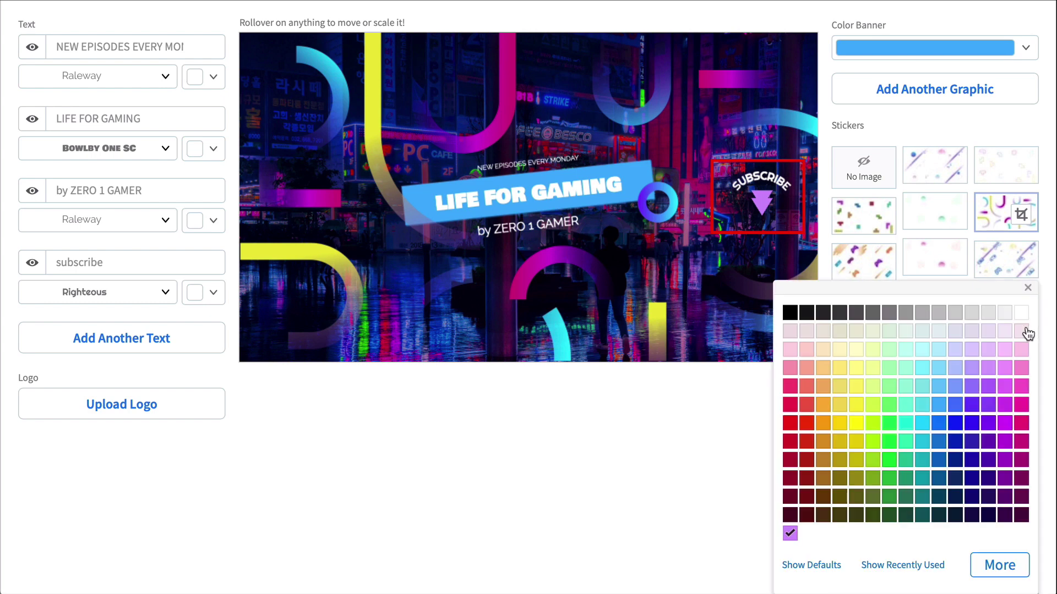
pyautogui.click(856, 424)
pyautogui.click(840, 423)
pyautogui.click(856, 424)
pyautogui.click(1028, 287)
pyautogui.click(1005, 417)
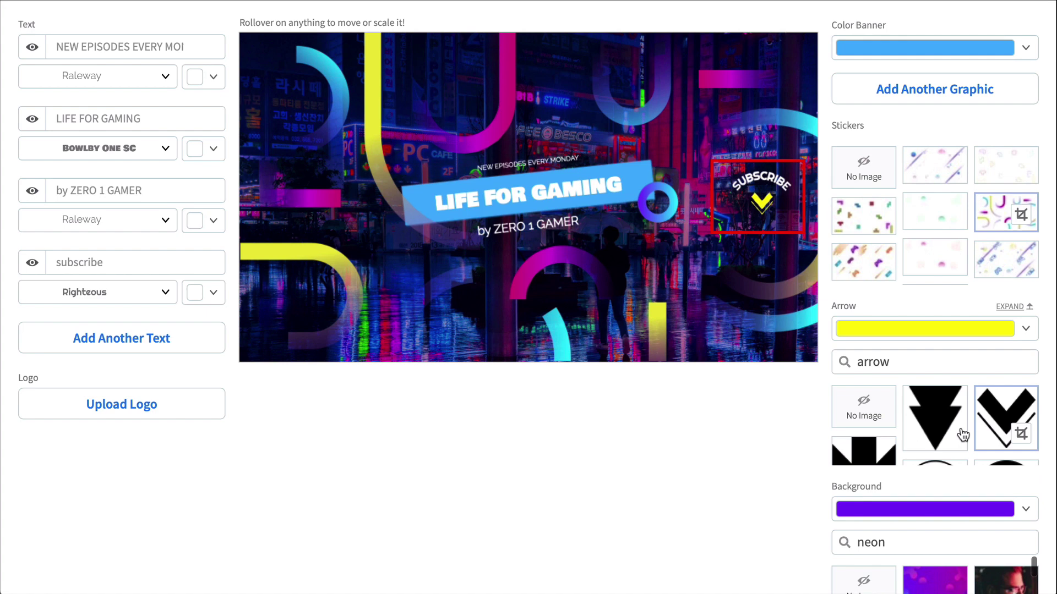
pyautogui.scroll(-2, 962, 434)
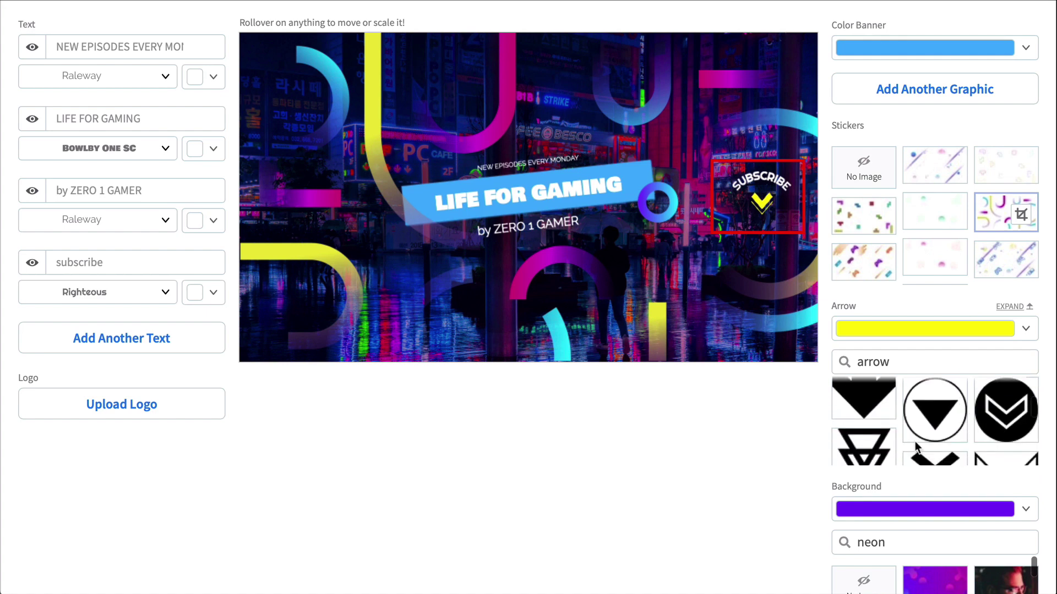
pyautogui.click(780, 468)
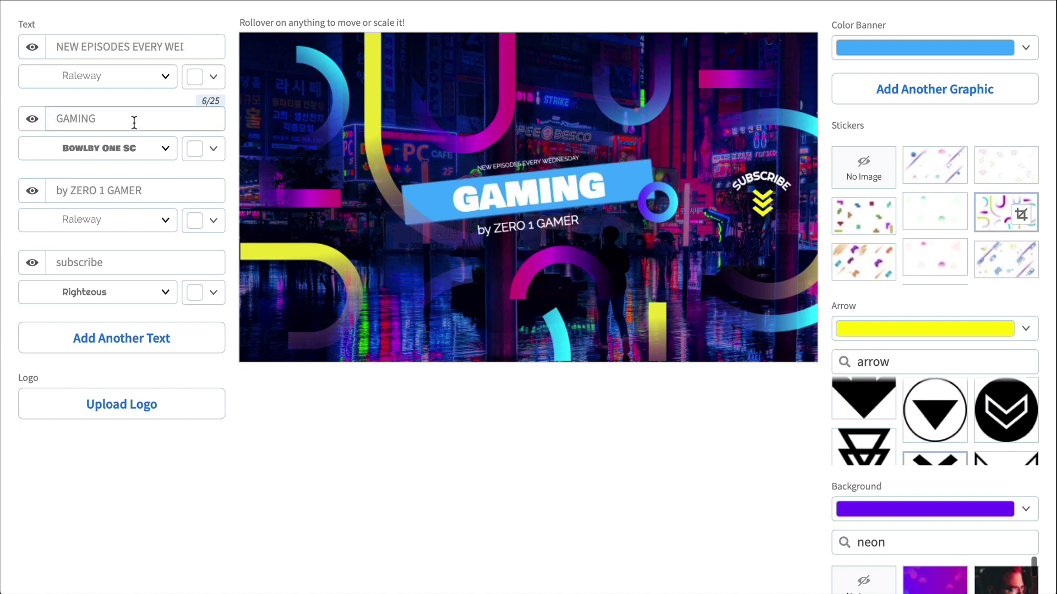
pyautogui.write('LASERBAE')
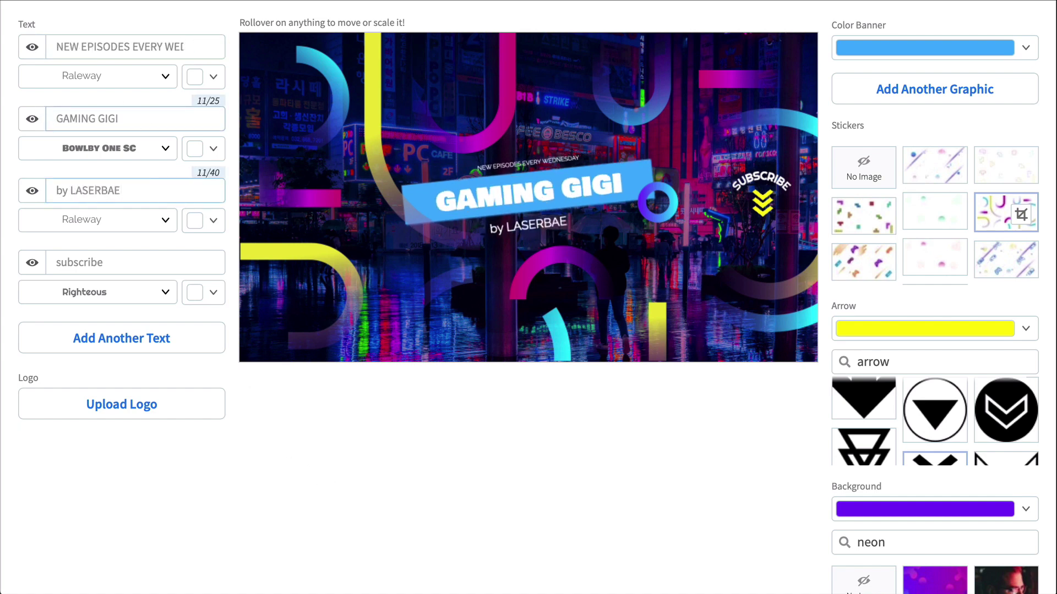
# Keep Raleway as the tagline font and leave the tagline colour unchanged
pyautogui.click(115, 75)
pyautogui.scroll(-3, 148, 288)
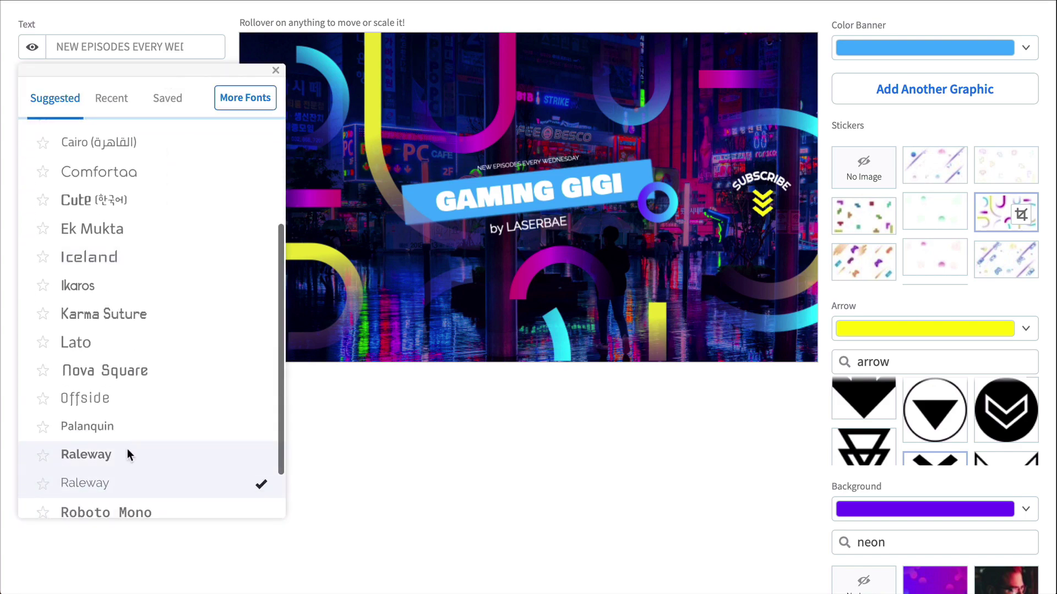
pyautogui.click(128, 454)
pyautogui.click(216, 83)
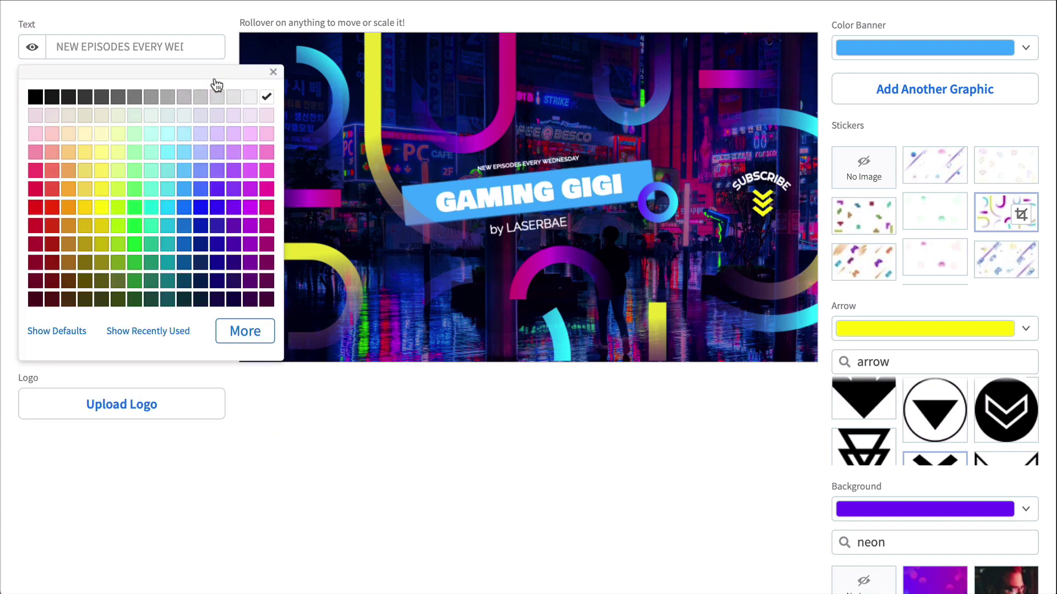
pyautogui.click(273, 73)
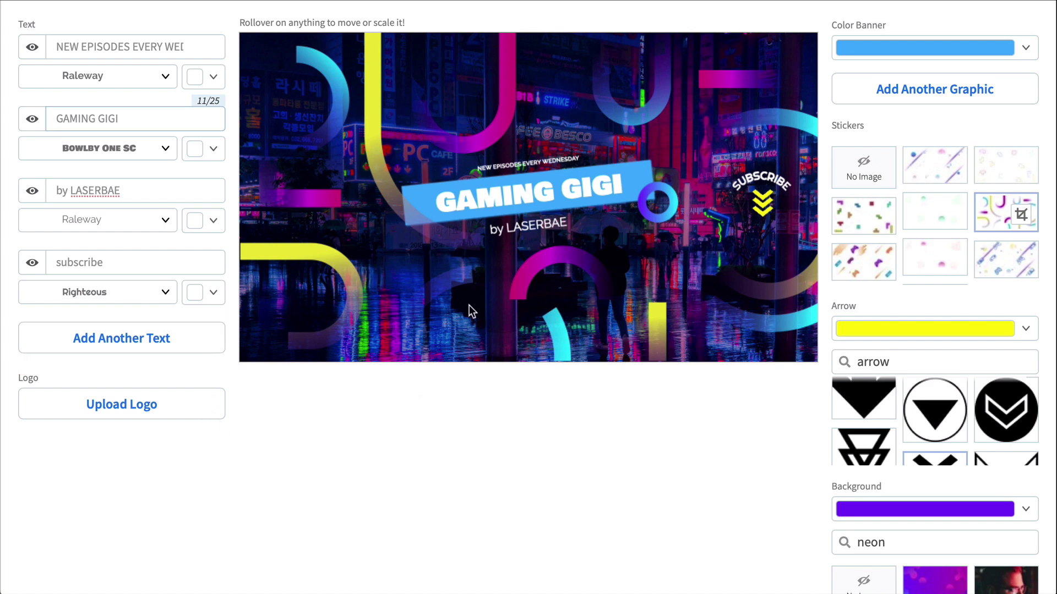
pyautogui.moveTo(469, 146); pyautogui.dragTo(411, 133)
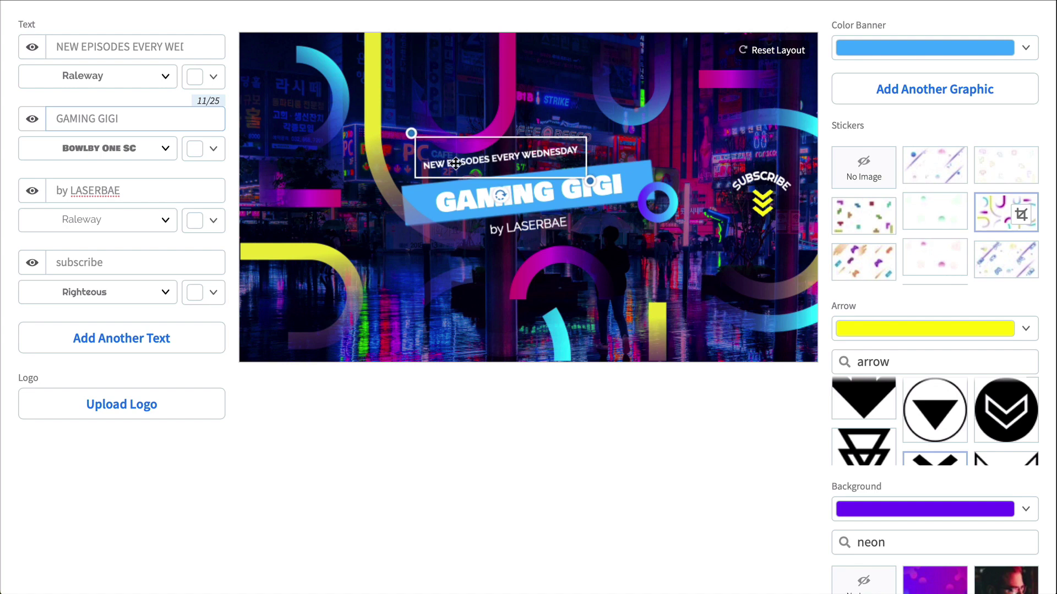
pyautogui.moveTo(455, 162); pyautogui.dragTo(474, 165)
pyautogui.click(529, 228)
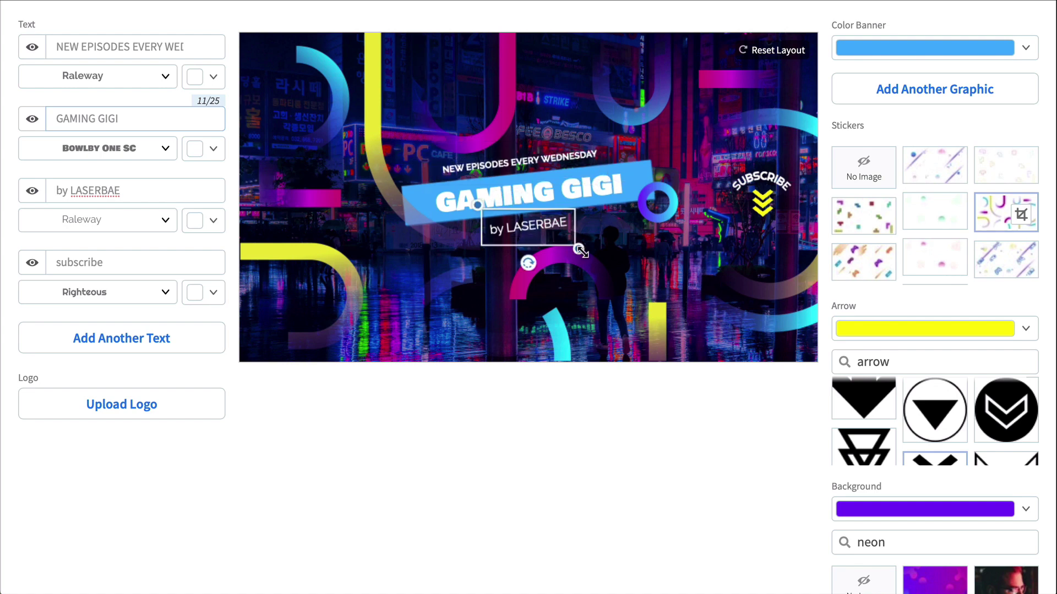
pyautogui.moveTo(580, 250); pyautogui.dragTo(565, 232)
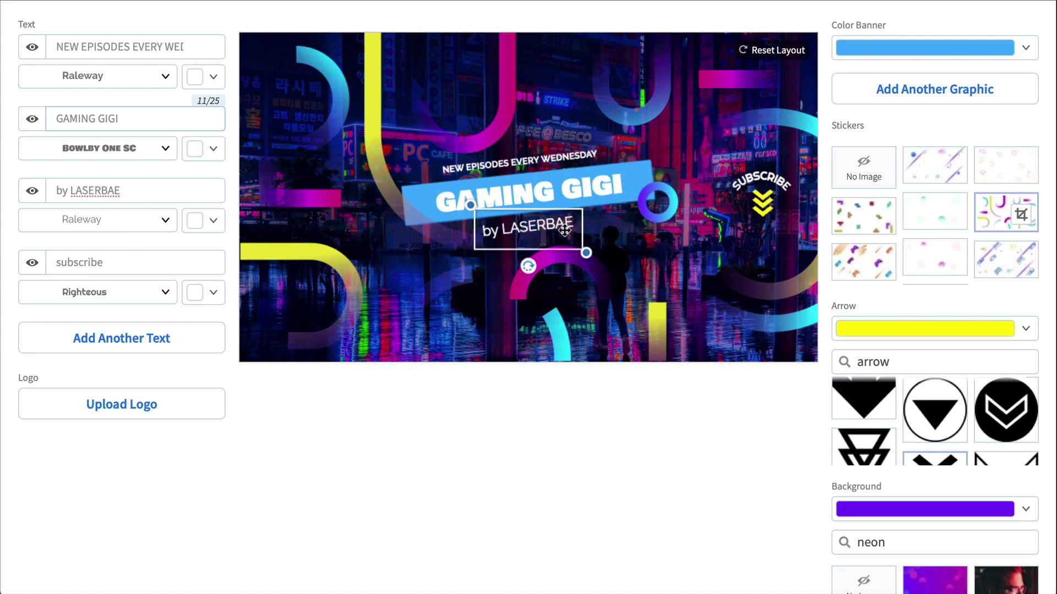
pyautogui.click(623, 424)
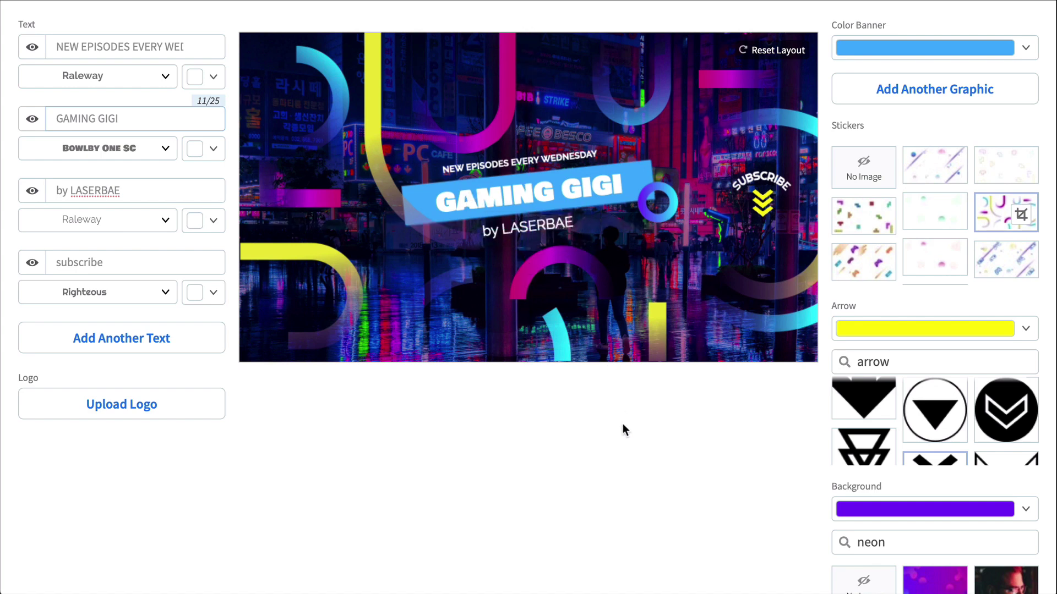
pyautogui.click(771, 50)
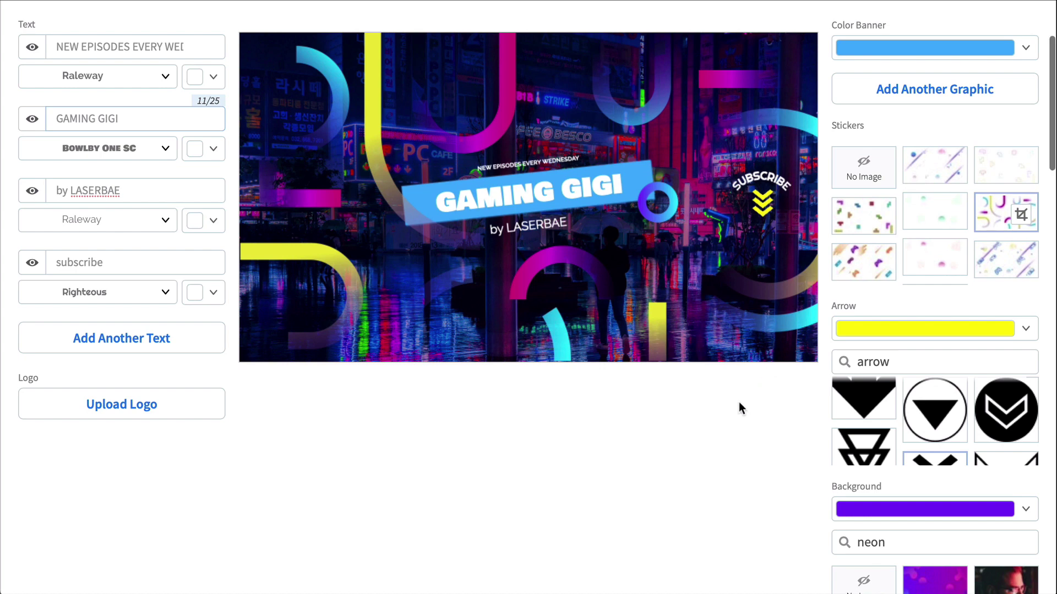
pyautogui.scroll(2, 739, 402)
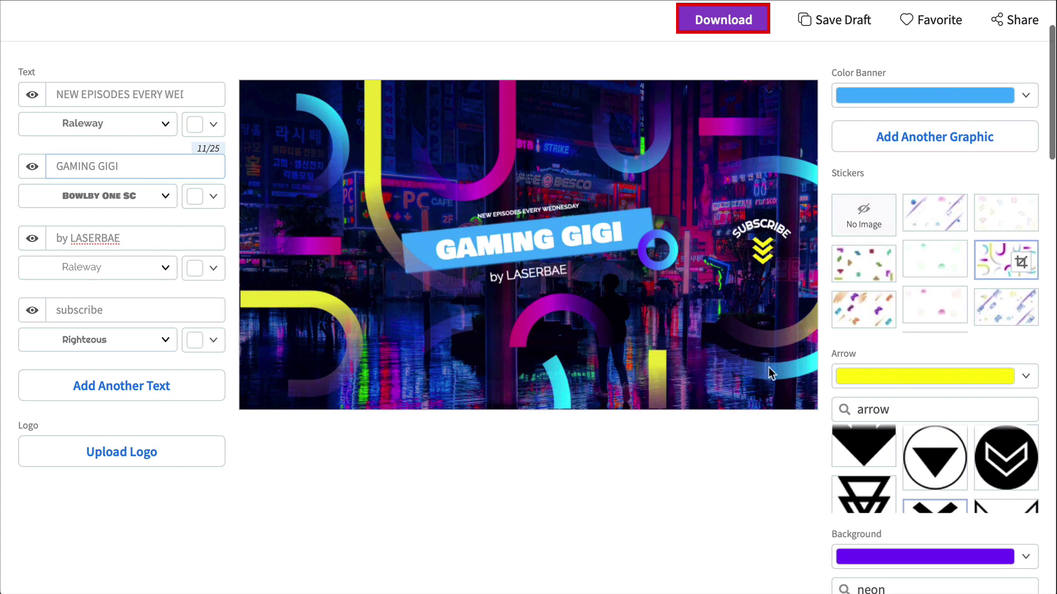
# Start the download to see the $2.95 single-design and unlimited subscription options
pyautogui.click(729, 37)
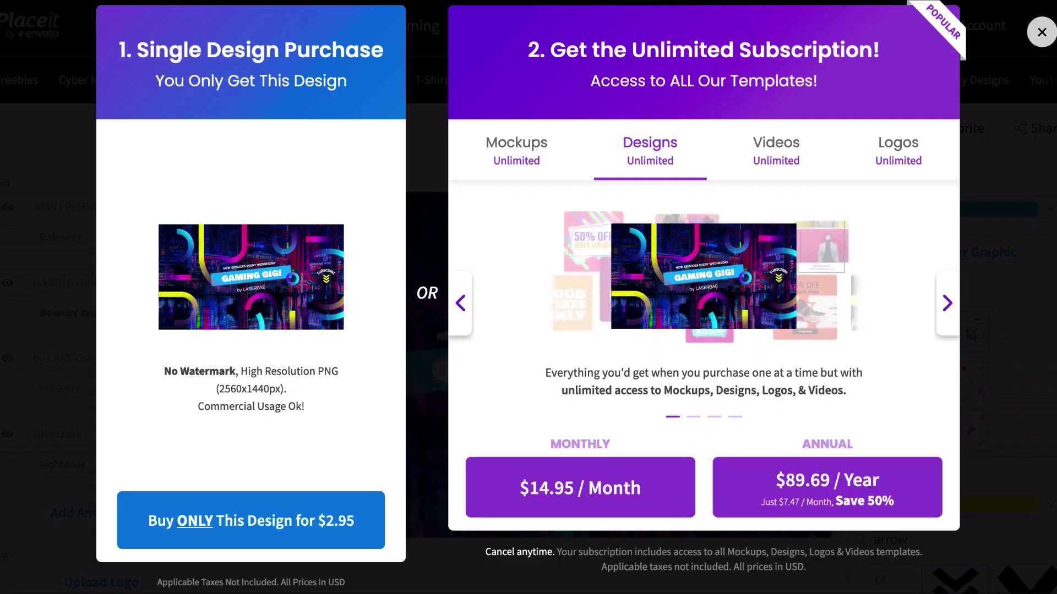